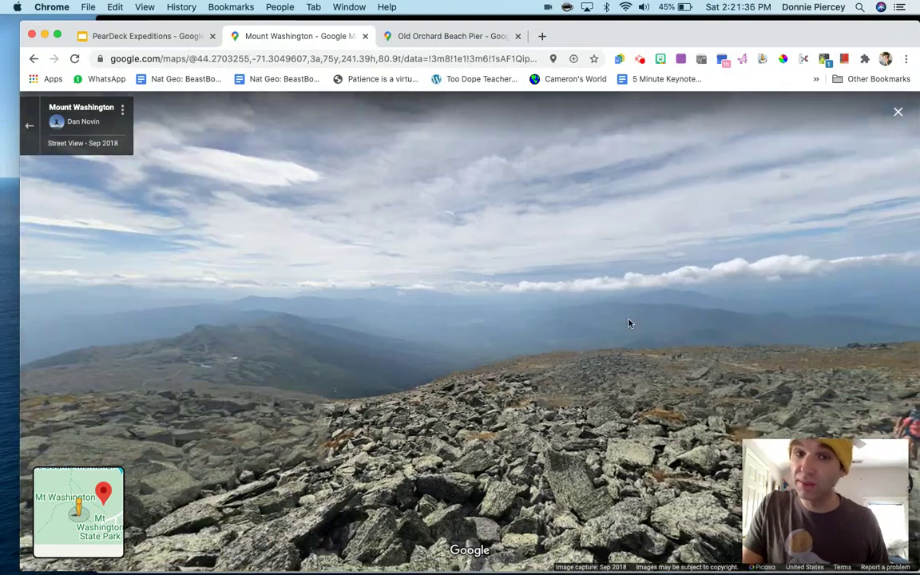
# - Switch to the Old Orchard Beach Pier Street View and turn the view to face the pier and shoreline
pyautogui.click(419, 37)
pyautogui.moveTo(572, 235); pyautogui.dragTo(384, 279)
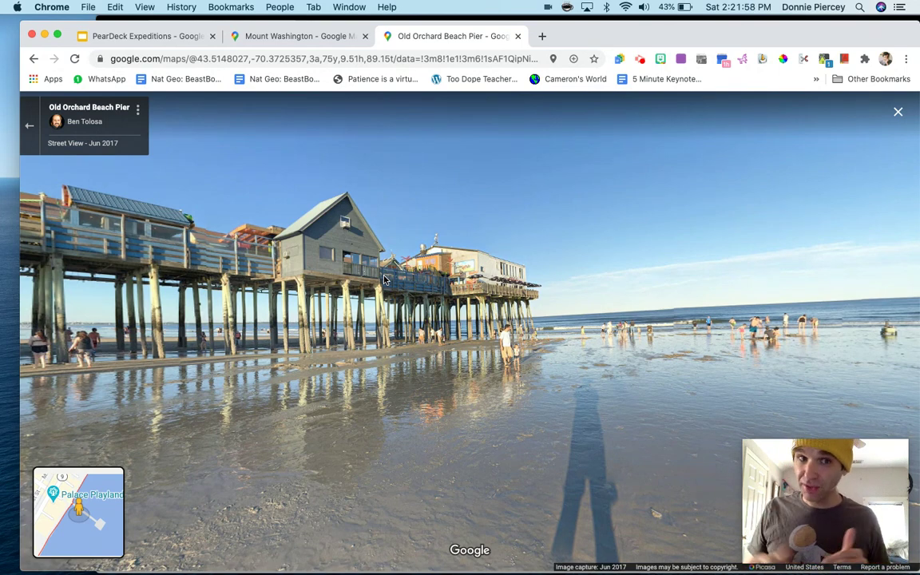
# - Return to the PearDeck Expeditions presentation and start adding a Pear Deck Website question to the Mt Washington slide
pyautogui.click(124, 35)
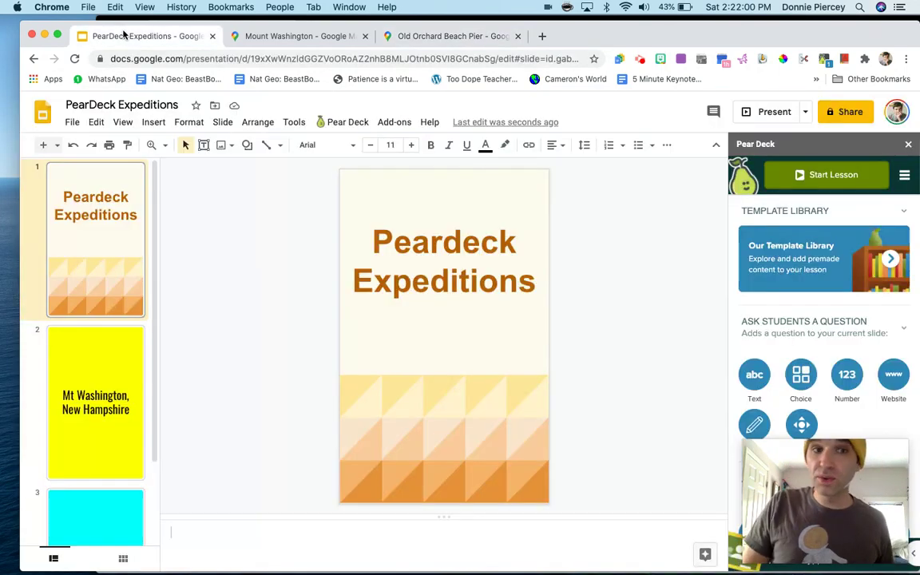
pyautogui.click(103, 378)
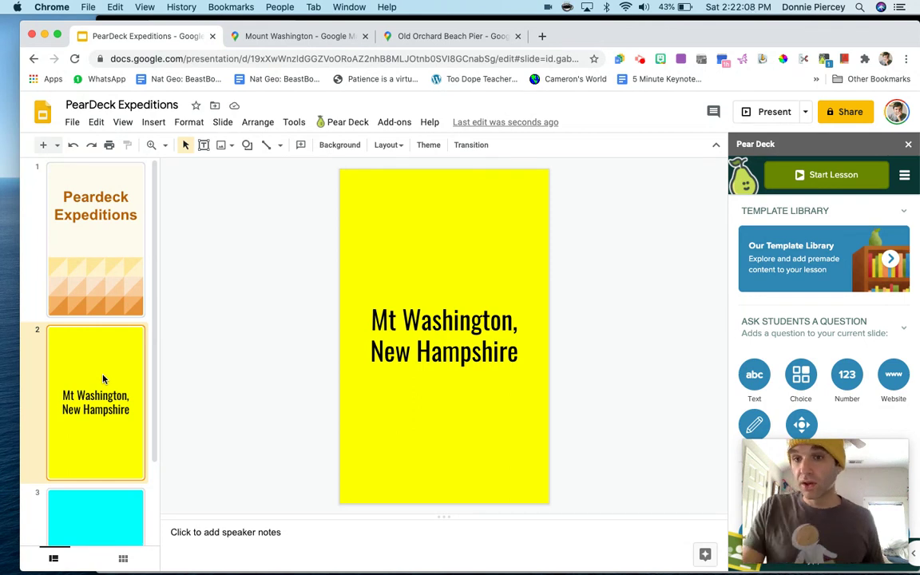
pyautogui.click(894, 380)
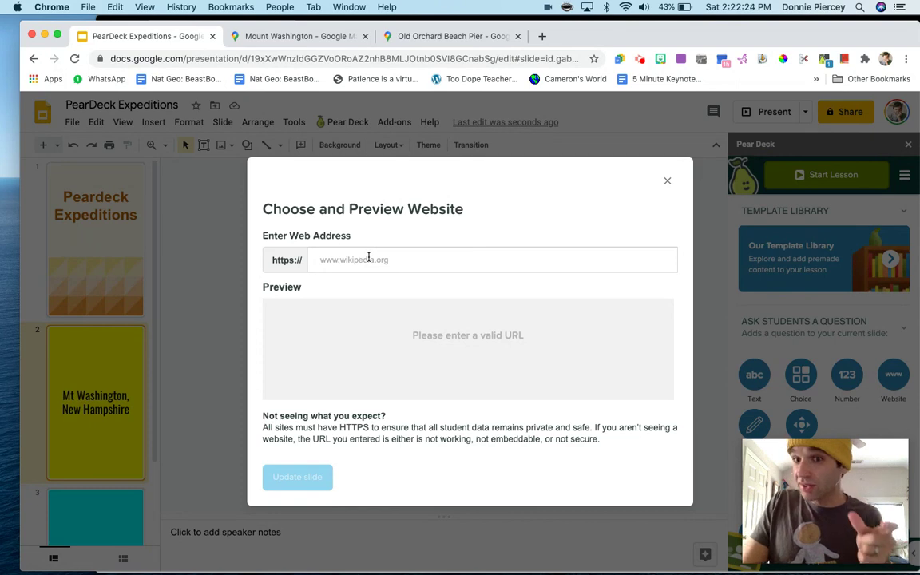
# - Copy the medium-size embed HTML of the Mount Washington Street View image in Google Maps
pyautogui.click(258, 37)
pyautogui.click(219, 56)
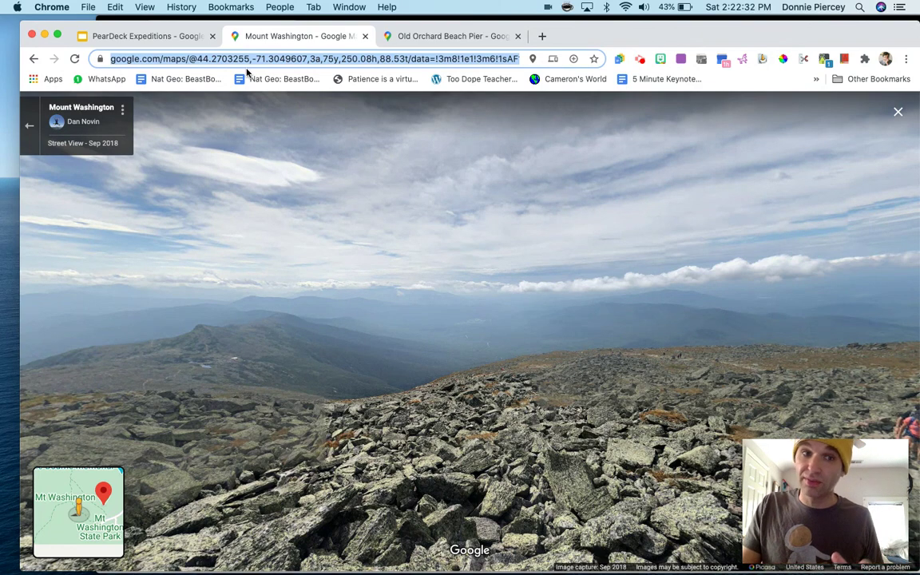
pyautogui.click(123, 111)
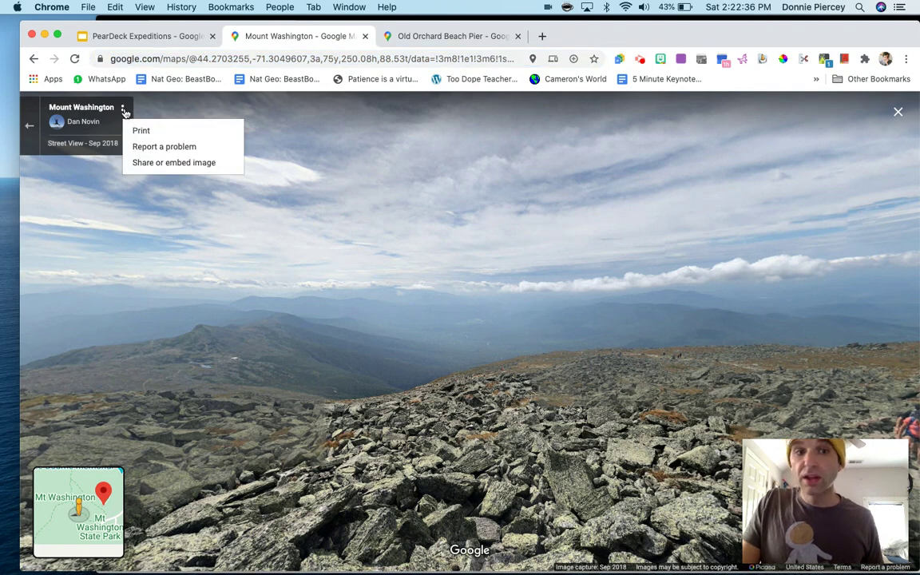
pyautogui.click(148, 164)
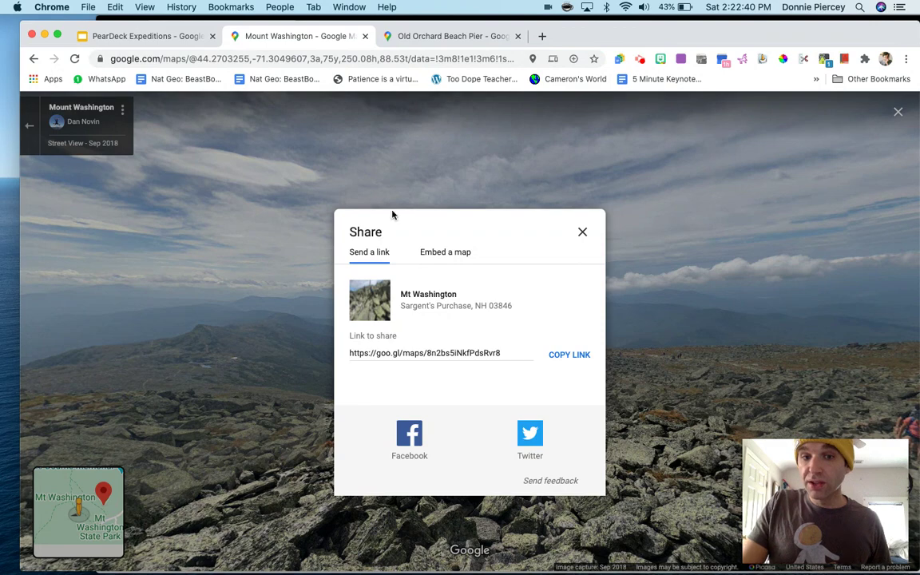
pyautogui.click(445, 252)
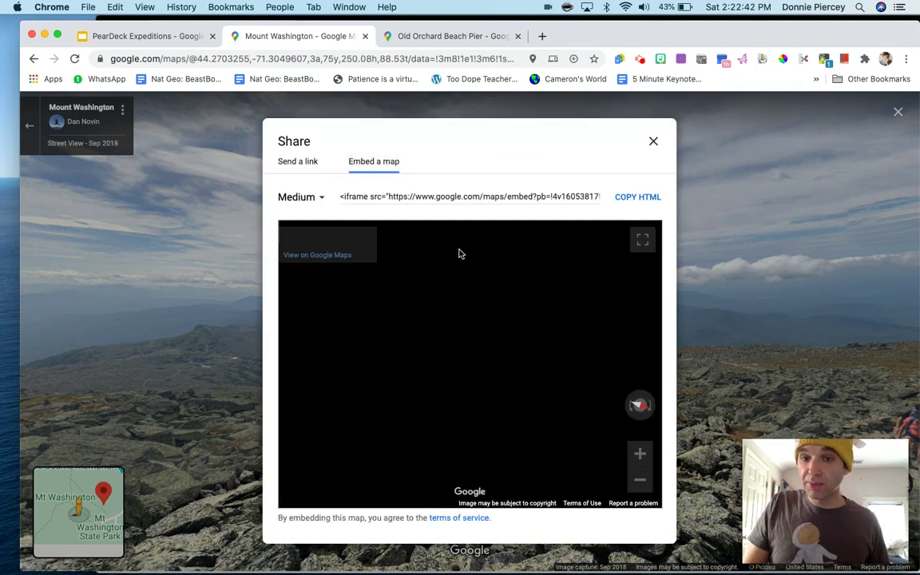
pyautogui.click(643, 198)
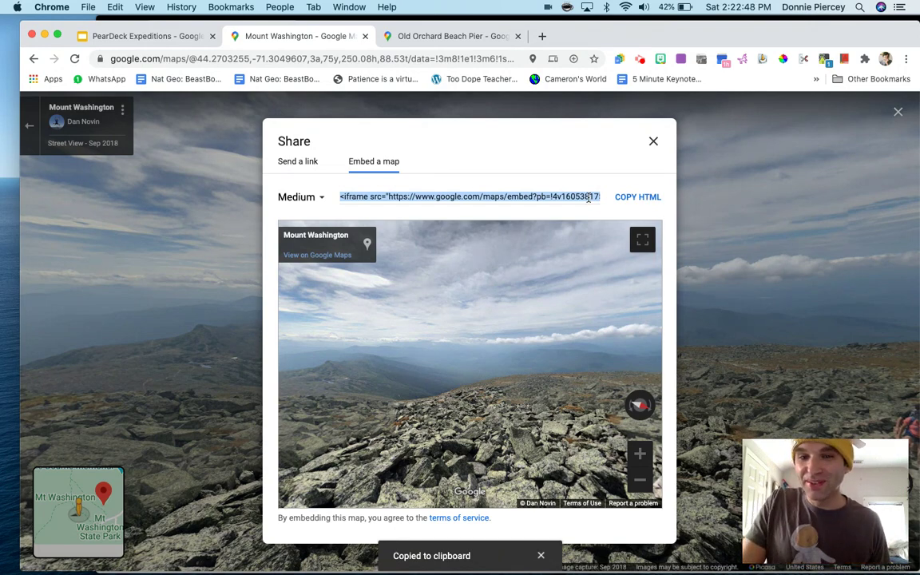
# - Back in the presentation, paste the Mount Washington embed code as the web address of the Website question
pyautogui.click(154, 36)
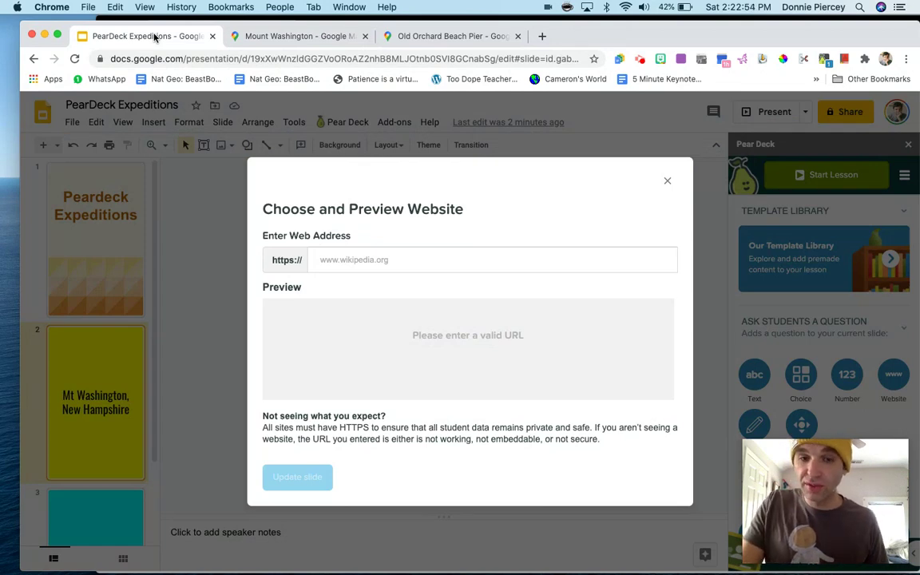
pyautogui.click(349, 259)
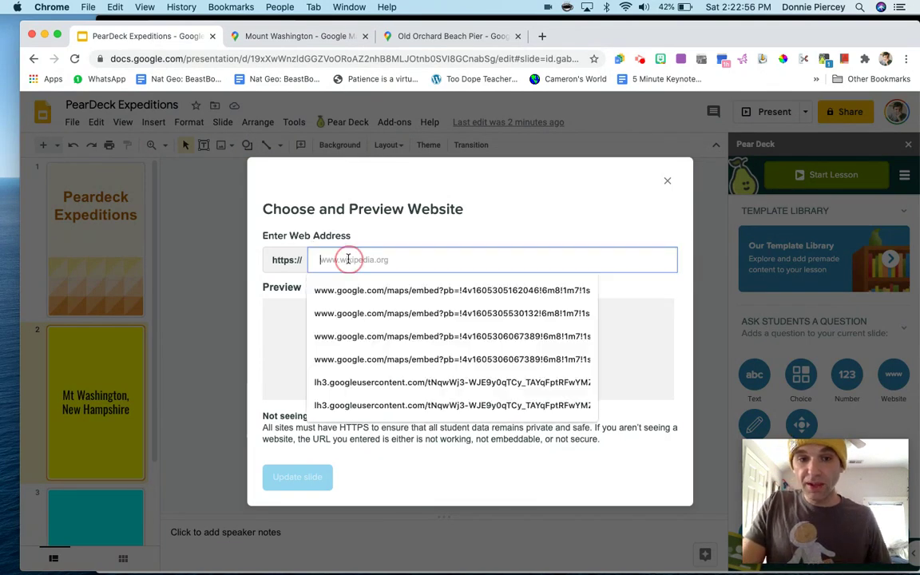
pyautogui.press('super+v')
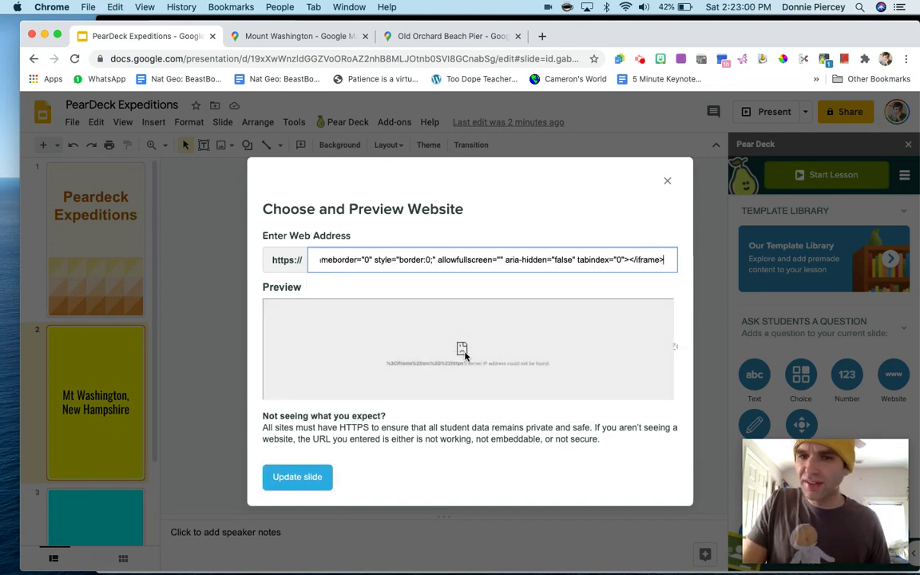
# - Remove <iframe src=" from the start of the pasted address and update the Mt Washington slide
pyautogui.moveTo(435, 260); pyautogui.dragTo(230, 257)
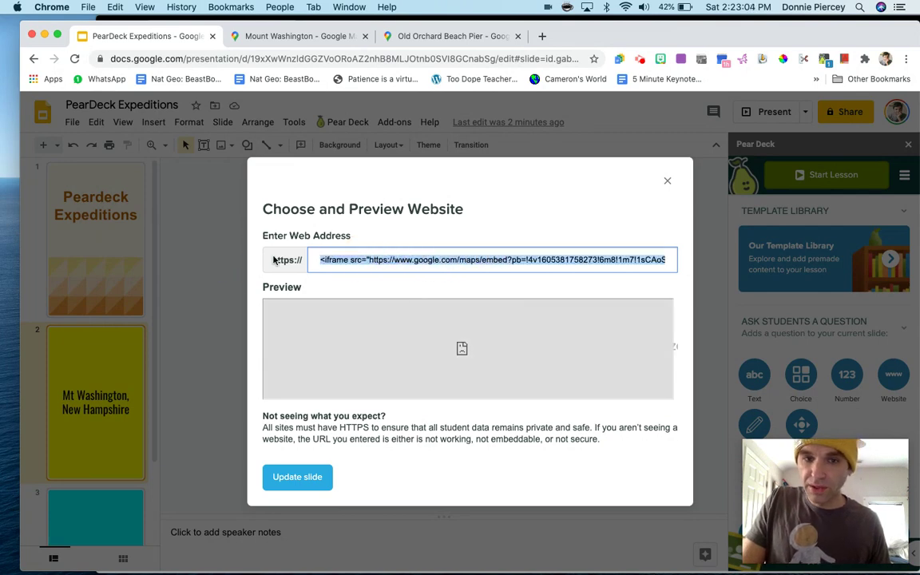
pyautogui.click(372, 260)
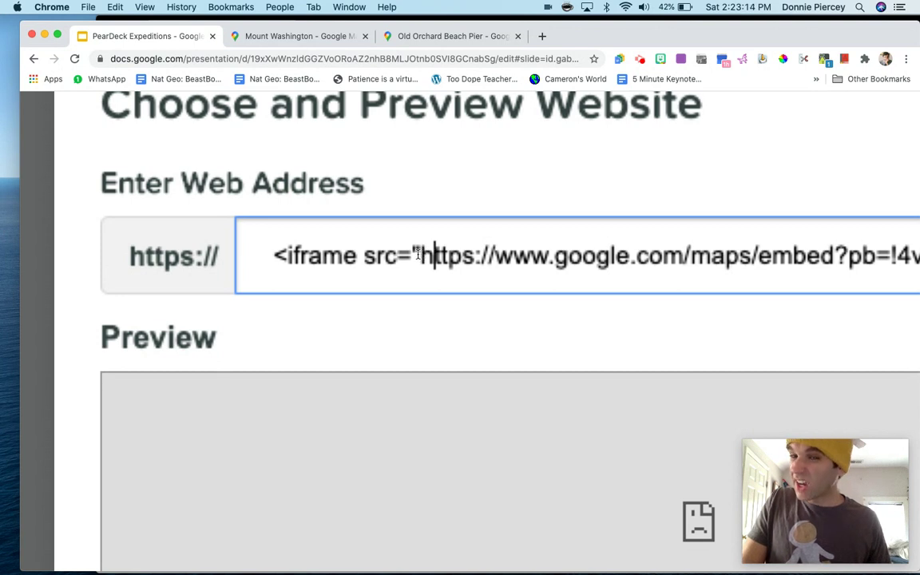
pyautogui.moveTo(420, 254); pyautogui.dragTo(271, 261)
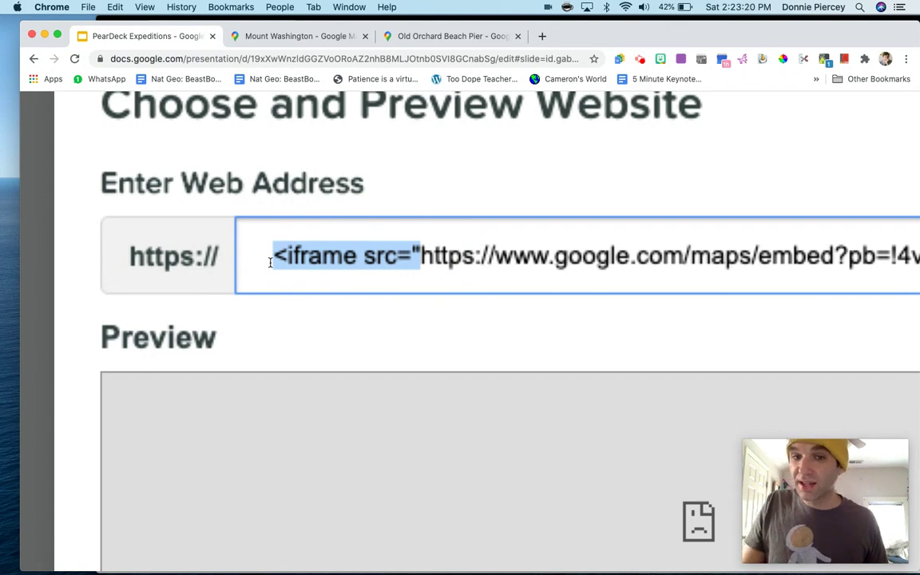
pyautogui.press('BackSpace')
pyautogui.scroll(-5, 270, 262)
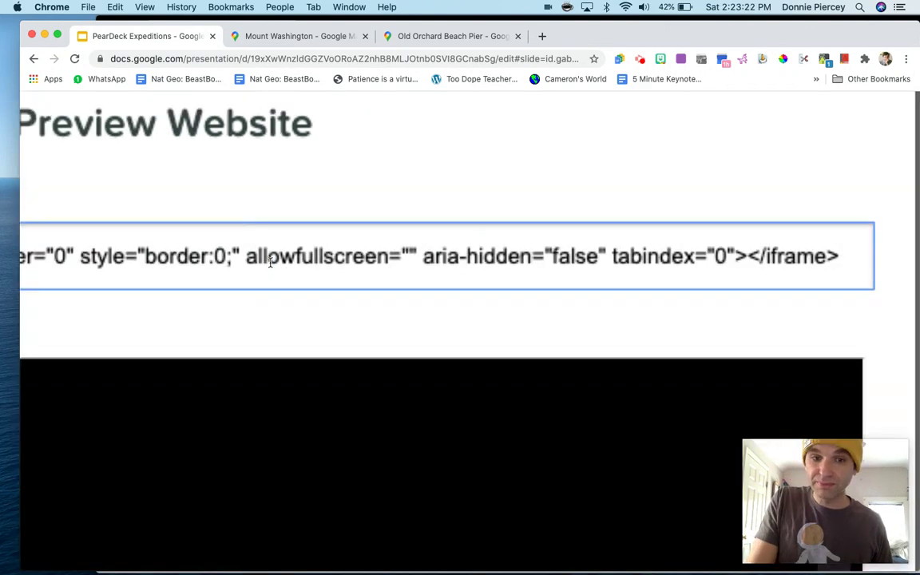
pyautogui.scroll(-5, 271, 262)
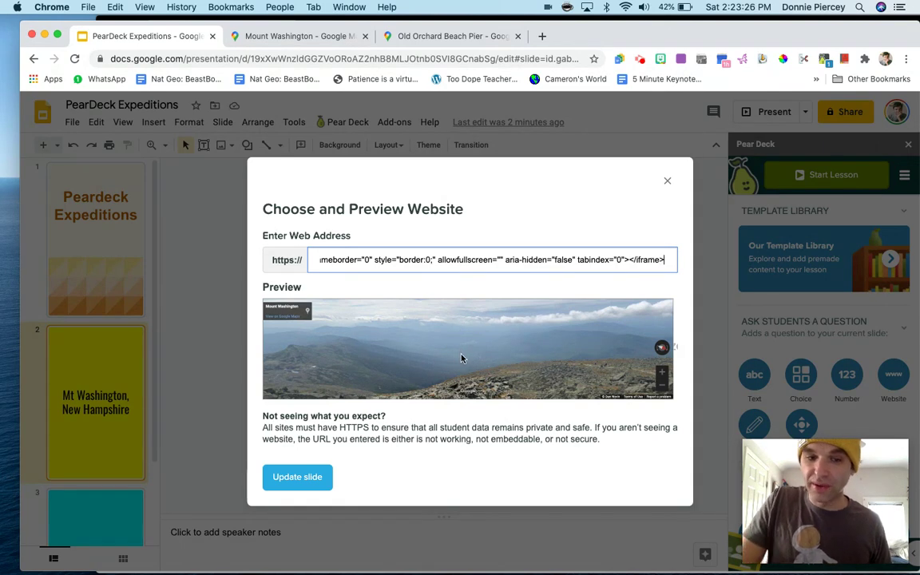
pyautogui.click(308, 477)
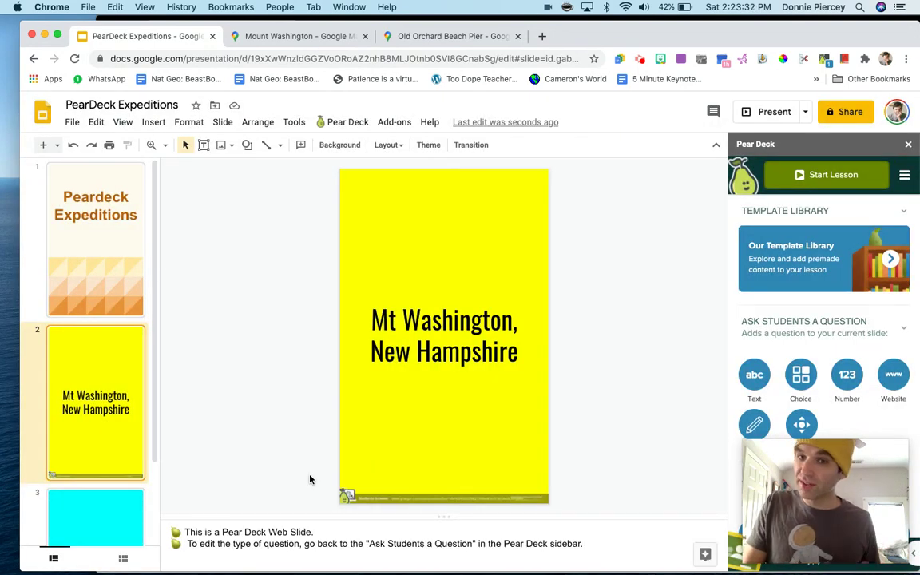
# - Start adding a Pear Deck Website question to the Old Orchard Beach, Maine slide
pyautogui.click(97, 506)
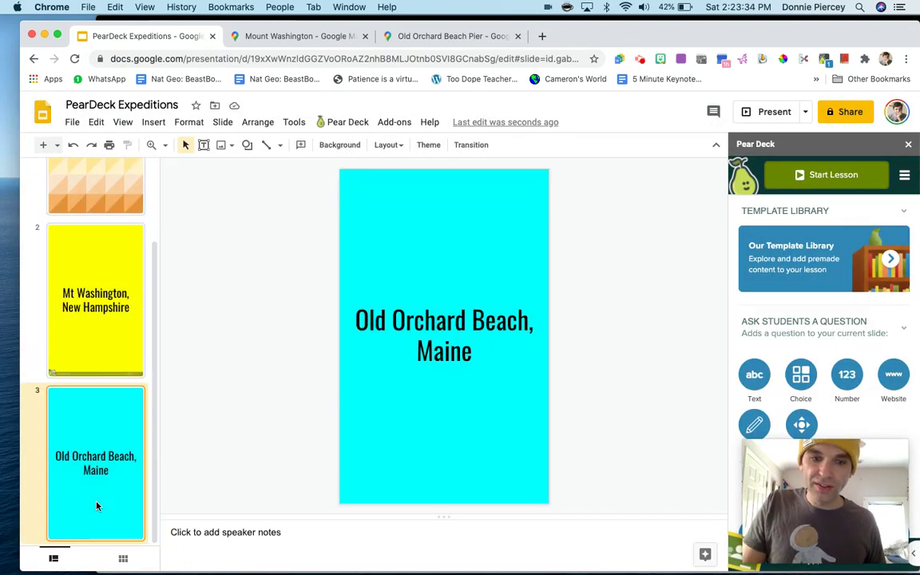
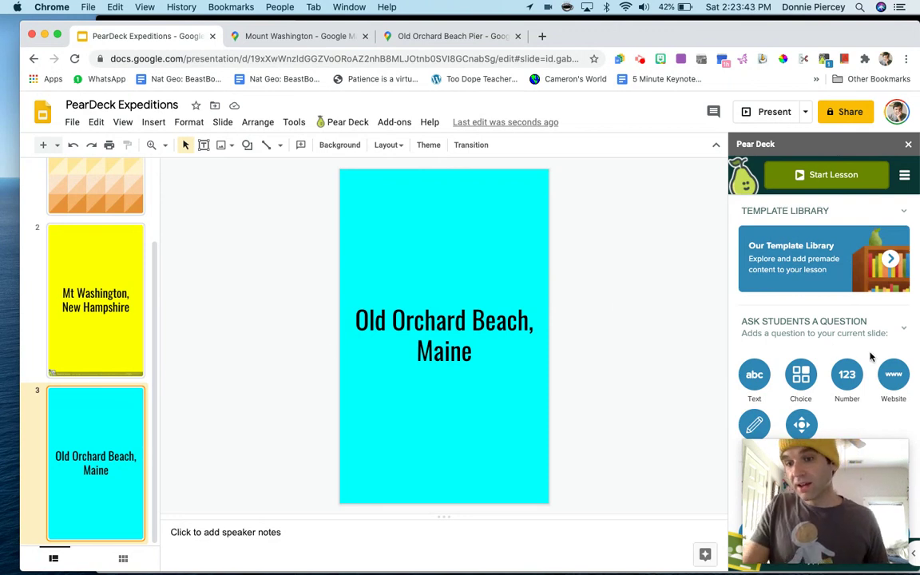
pyautogui.click(896, 375)
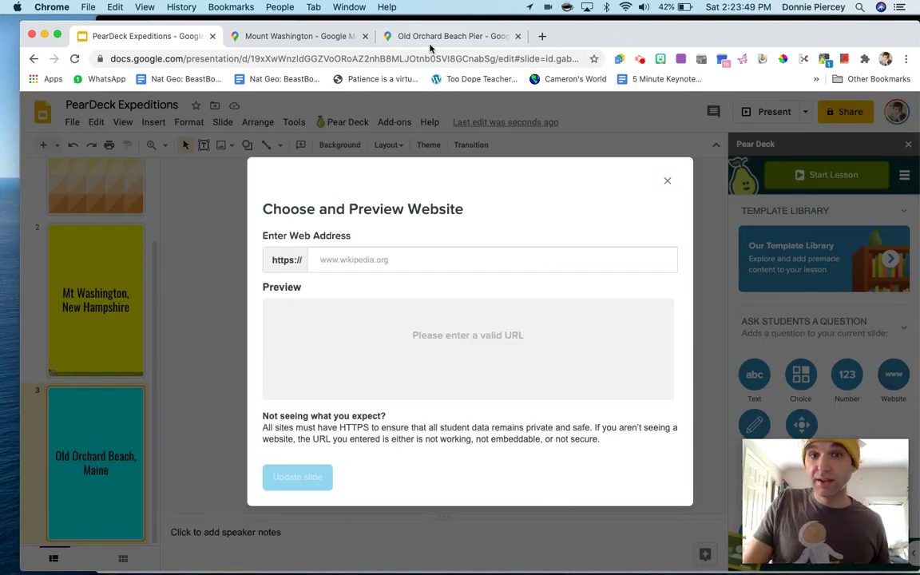
# - Copy the medium-size embed HTML of the Old Orchard Beach Pier Street View image in Google Maps
pyautogui.click(389, 39)
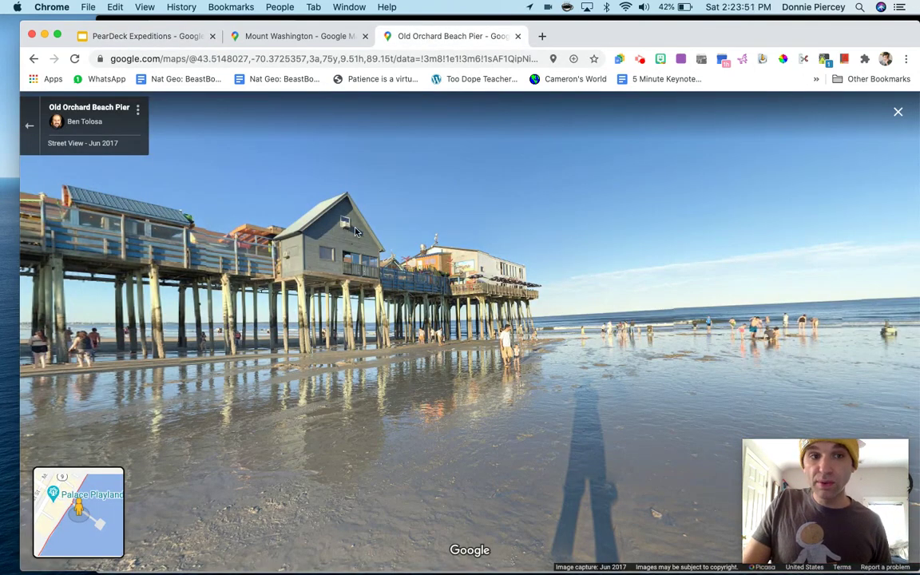
pyautogui.click(137, 112)
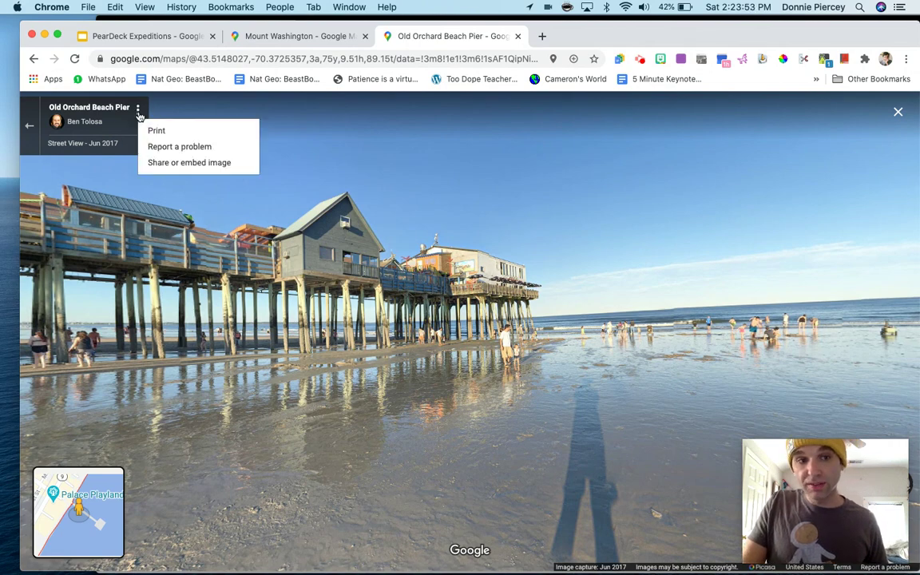
pyautogui.click(169, 162)
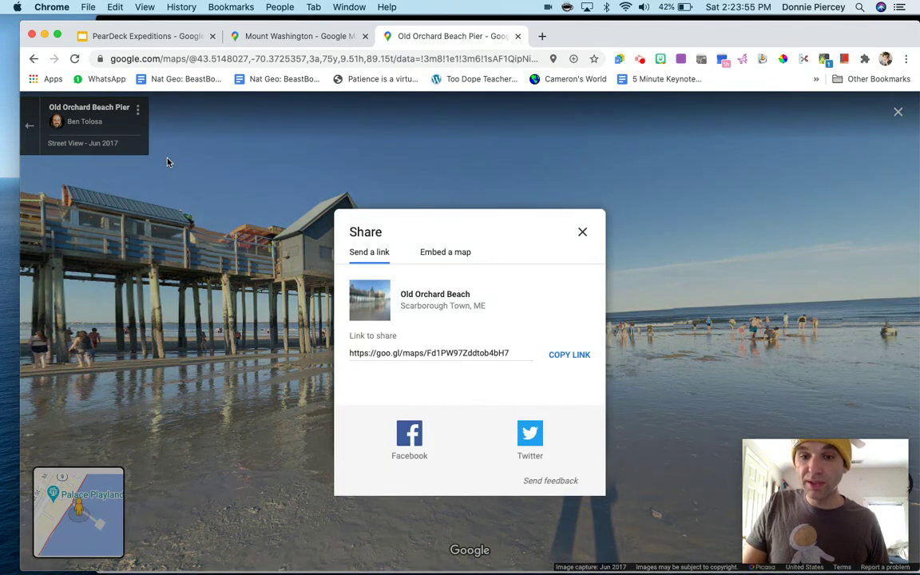
pyautogui.click(445, 254)
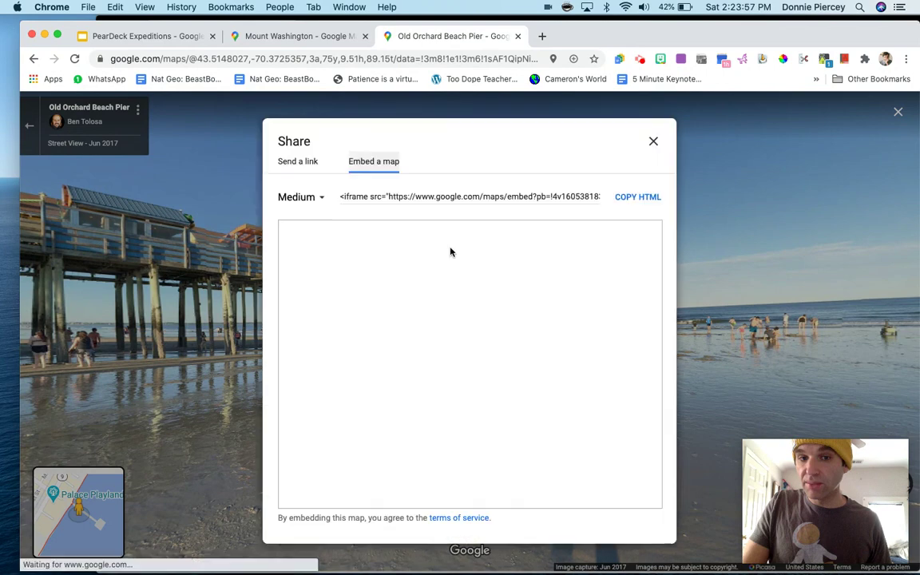
pyautogui.click(636, 198)
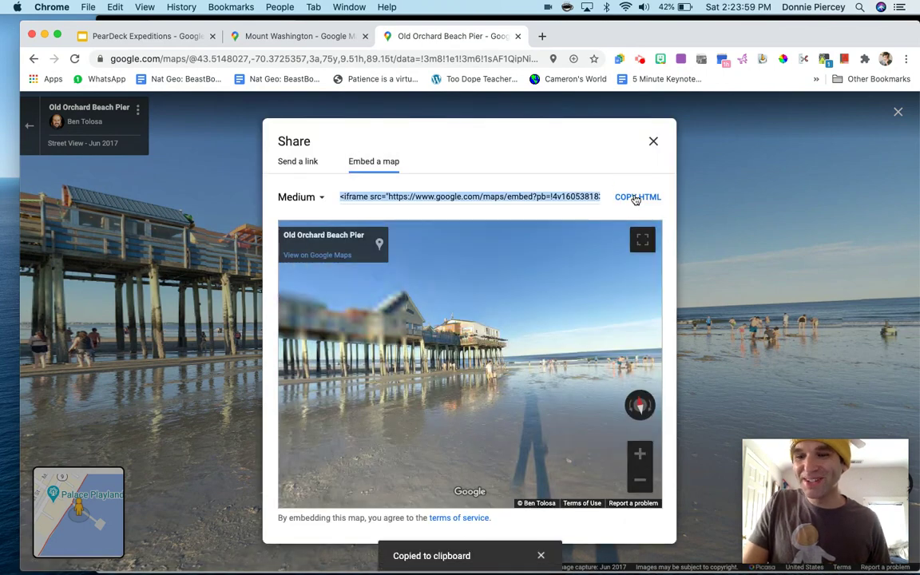
pyautogui.click(637, 197)
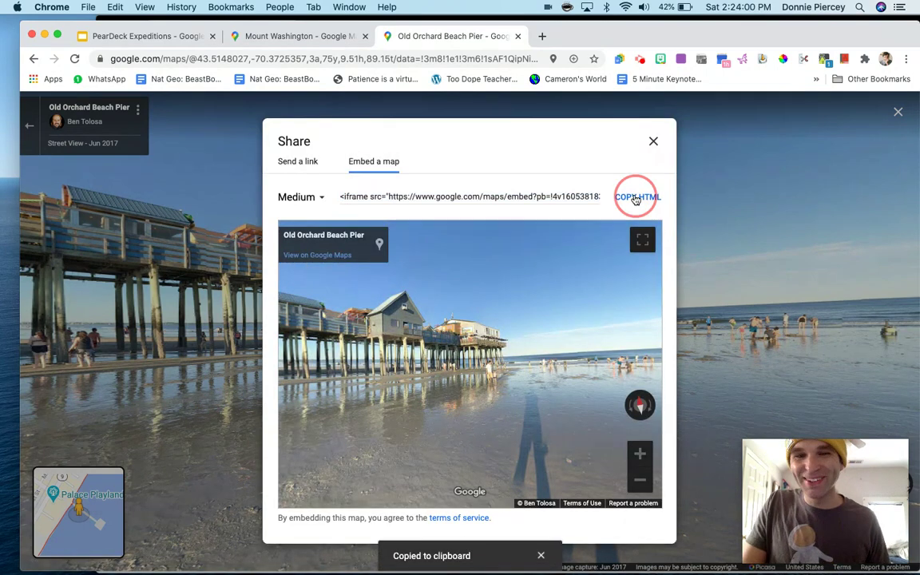
# - Back in the presentation, paste the Old Orchard Beach Pier embed code as the Website question's address
pyautogui.click(146, 36)
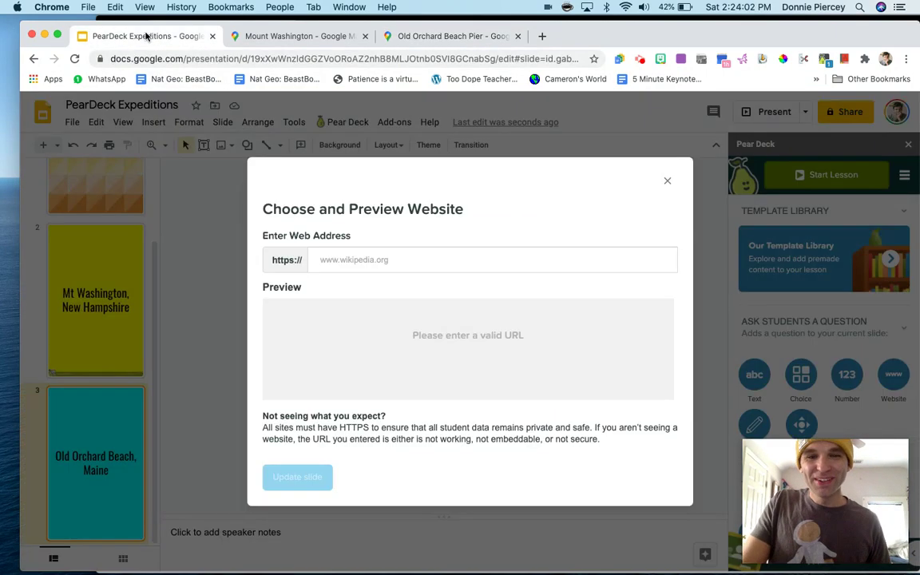
pyautogui.click(385, 255)
pyautogui.press('super+v')
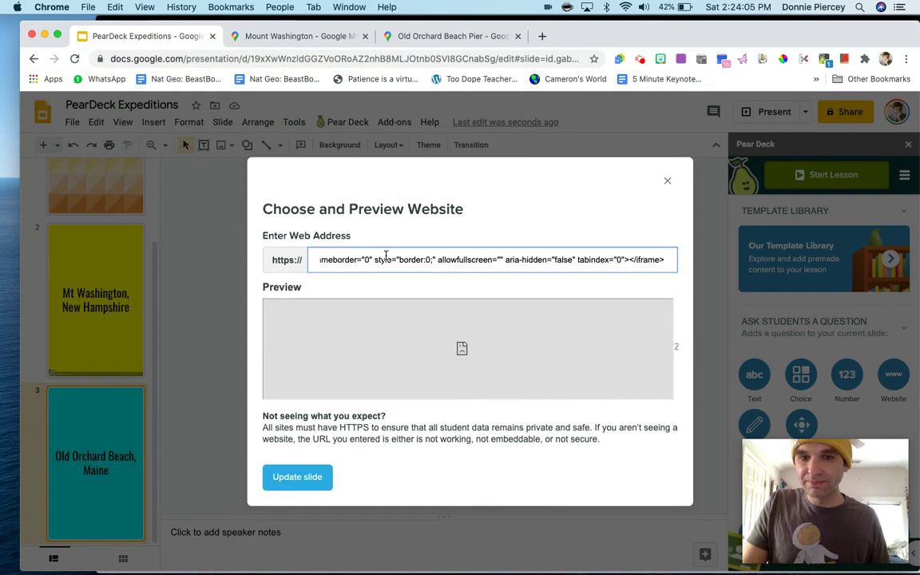
# - Delete <iframe src=" from the start of the pier's pasted address and update the Old Orchard Beach slide
pyautogui.moveTo(412, 259); pyautogui.dragTo(160, 247)
pyautogui.click(368, 259)
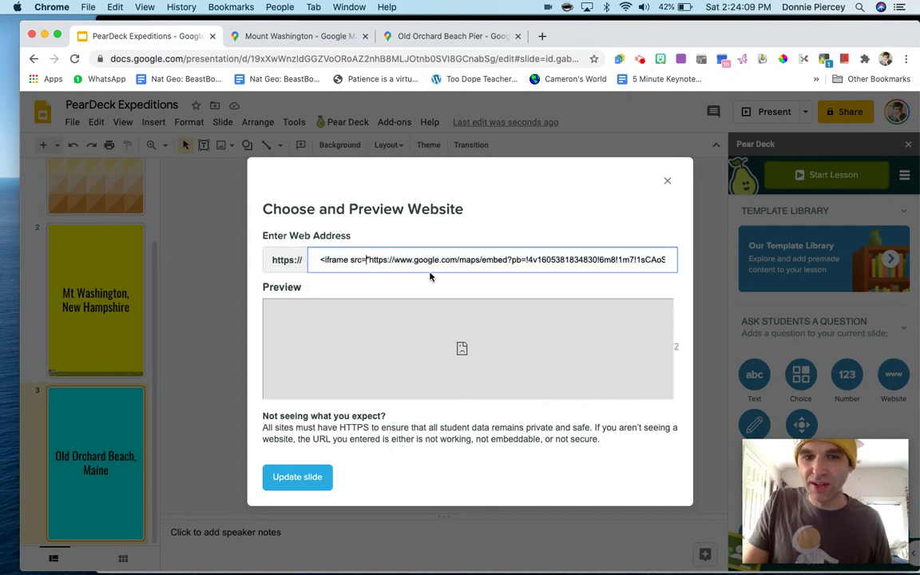
pyautogui.press('BackSpace')
pyautogui.press('BackSpace')
pyautogui.press('BackSpace')
pyautogui.press('BackSpace')
pyautogui.press('BackSpace')
pyautogui.press('BackSpace')
pyautogui.press('BackSpace')
pyautogui.press('BackSpace')
pyautogui.press('BackSpace')
pyautogui.press('BackSpace')
pyautogui.press('BackSpace')
pyautogui.press('BackSpace')
pyautogui.press('BackSpace')
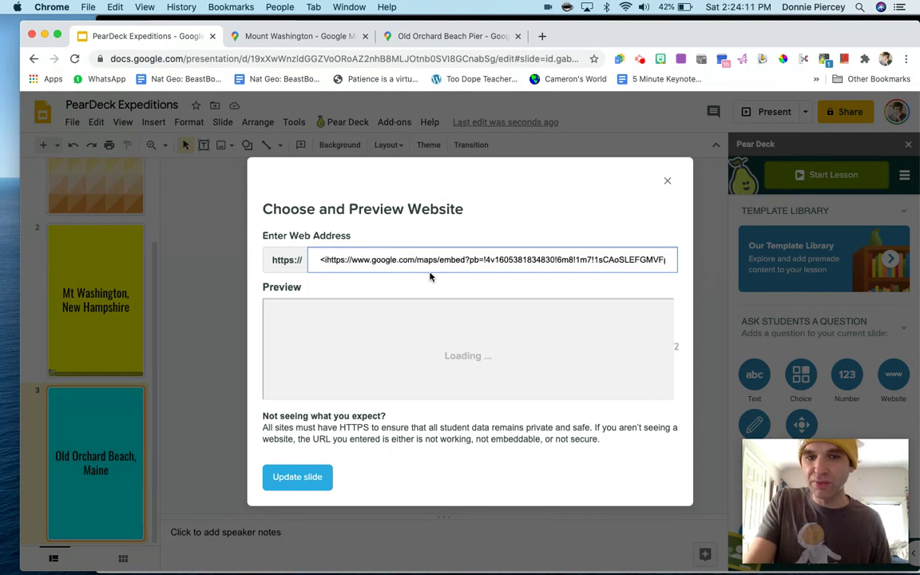
pyautogui.press('super+Right')
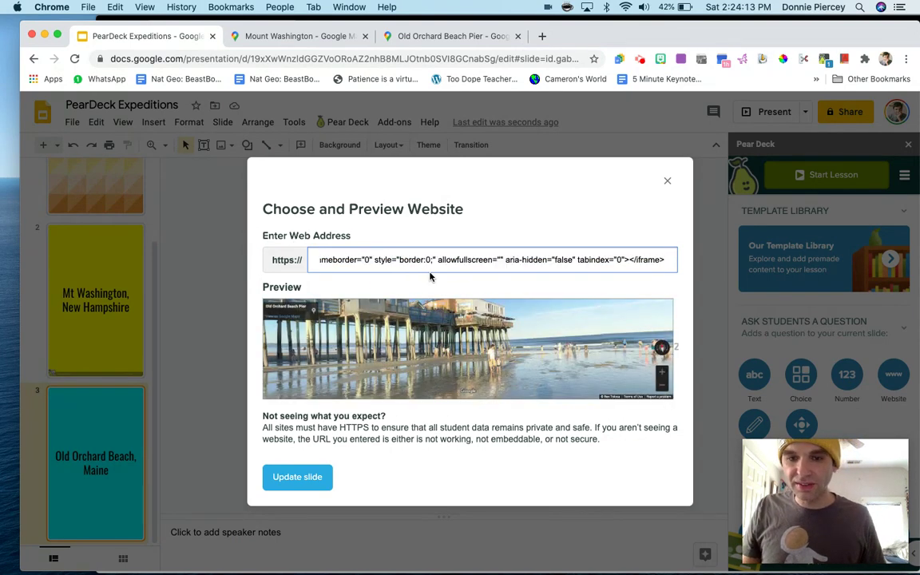
pyautogui.click(297, 477)
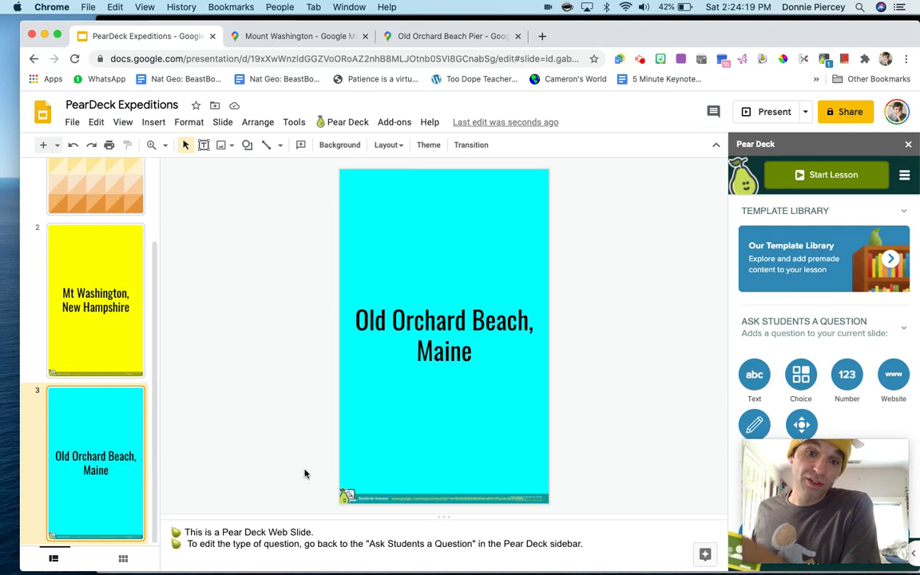
# - Select the Peardeck Expeditions title slide and bring up a separate browser window with the Google home page
pyautogui.click(88, 188)
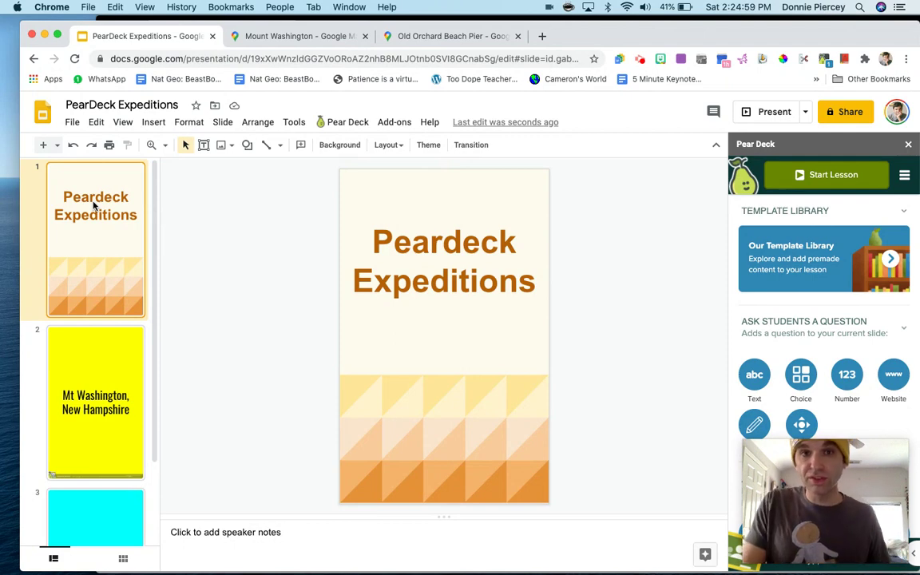
pyautogui.press('super+n')
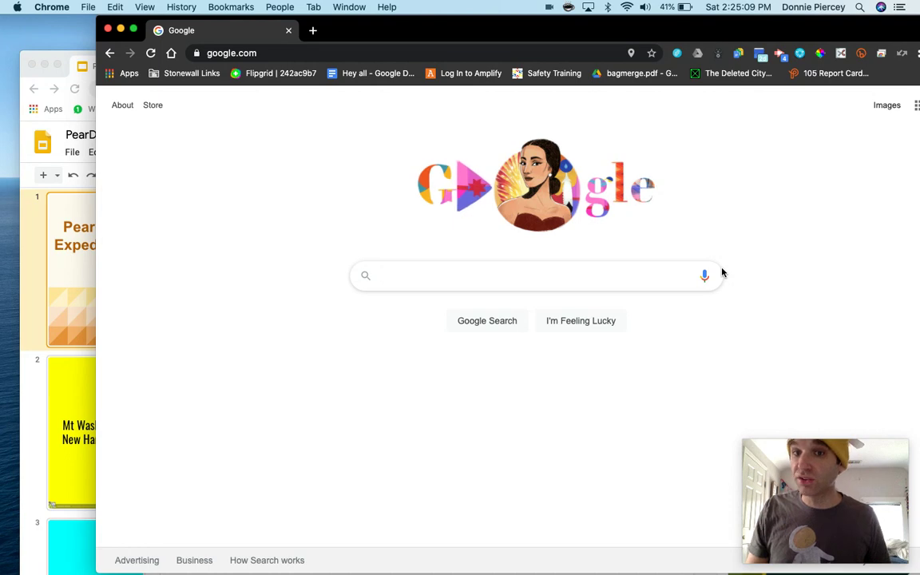
# - Start the Pear Deck lesson from the presentation as an Instructor-Paced Activity and close the separate Presentation Session window
pyautogui.click(70, 301)
pyautogui.click(834, 211)
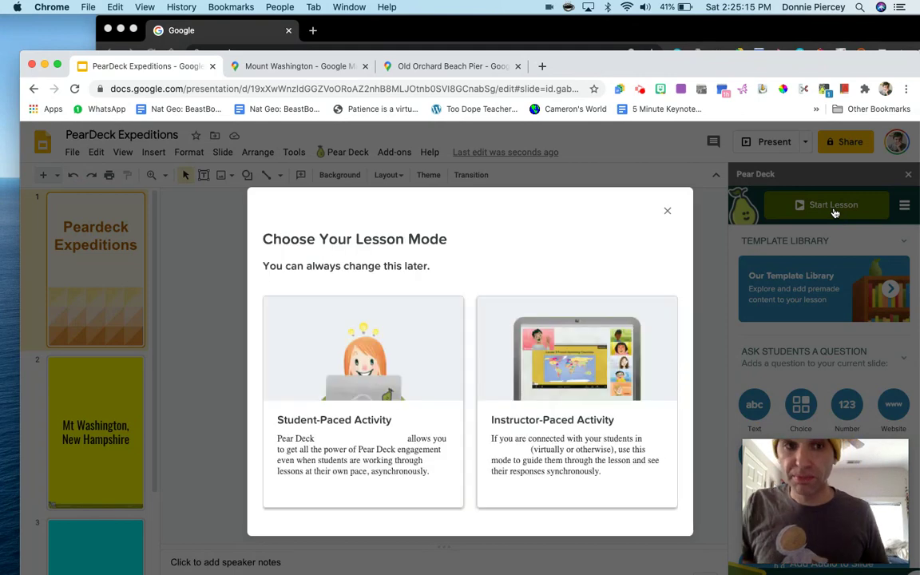
pyautogui.click(549, 32)
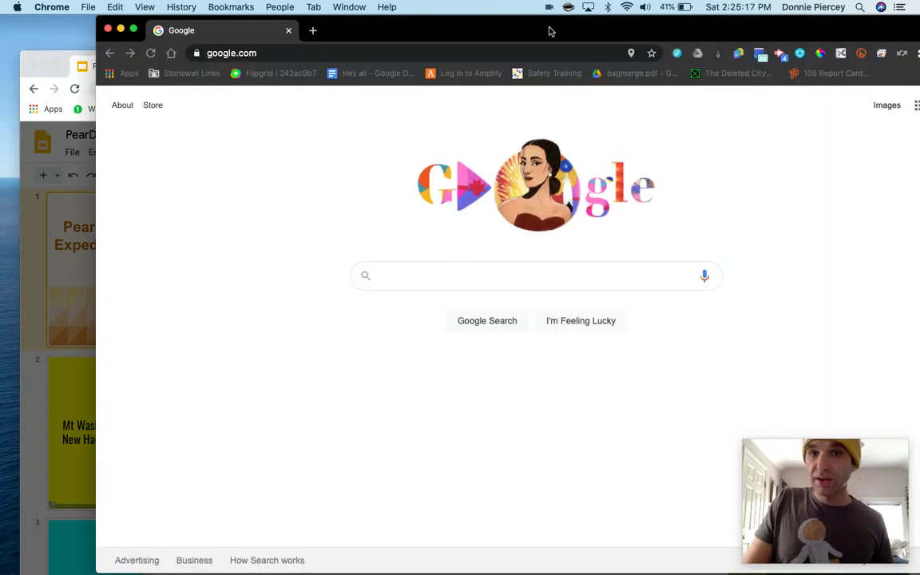
pyautogui.click(46, 204)
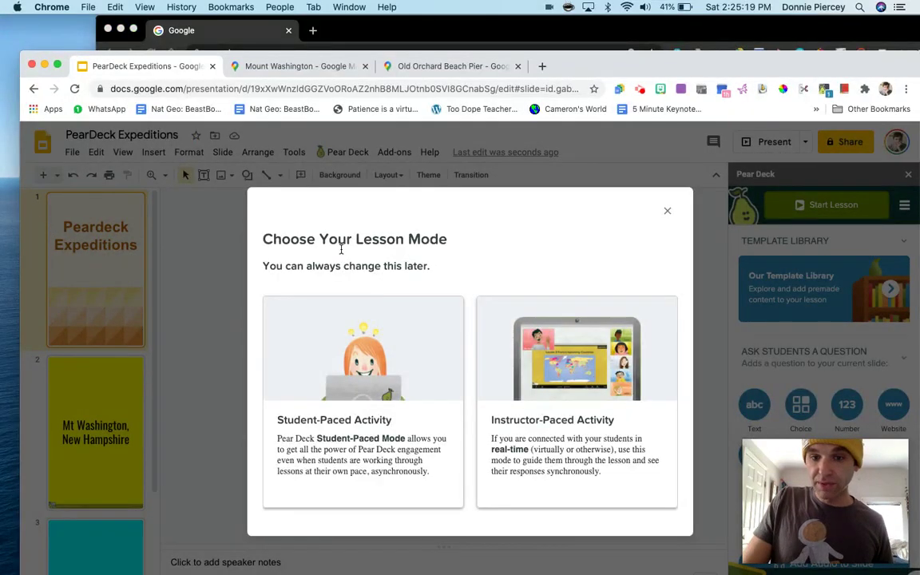
pyautogui.click(586, 388)
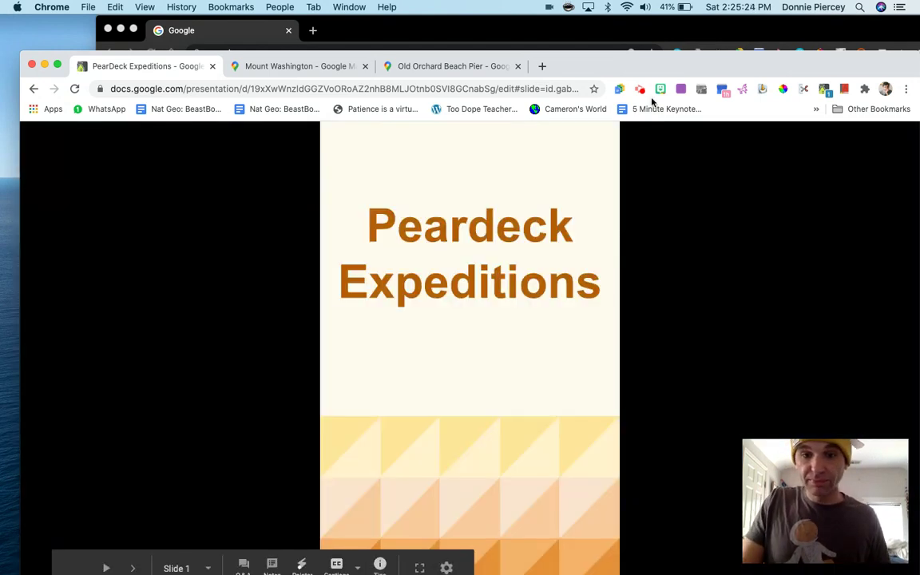
pyautogui.doubleClick(643, 65)
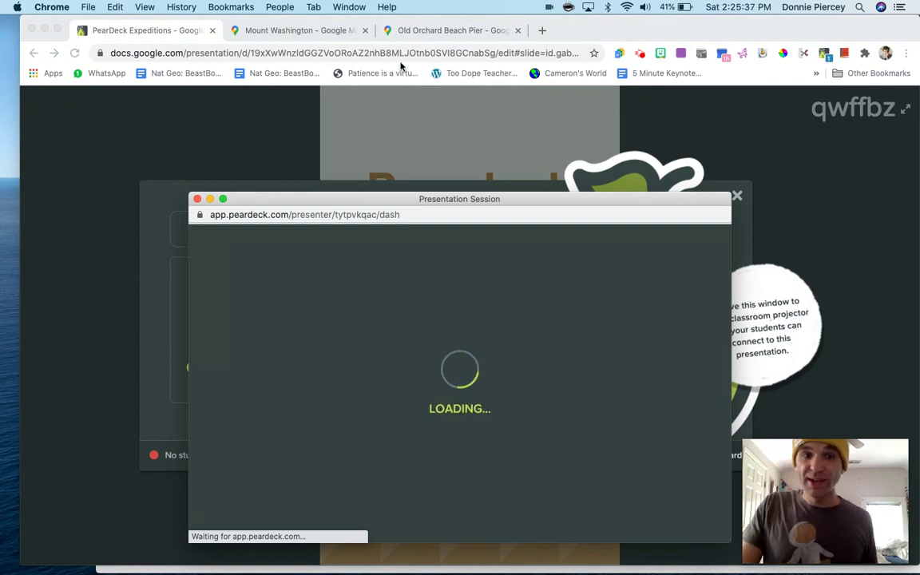
pyautogui.click(198, 198)
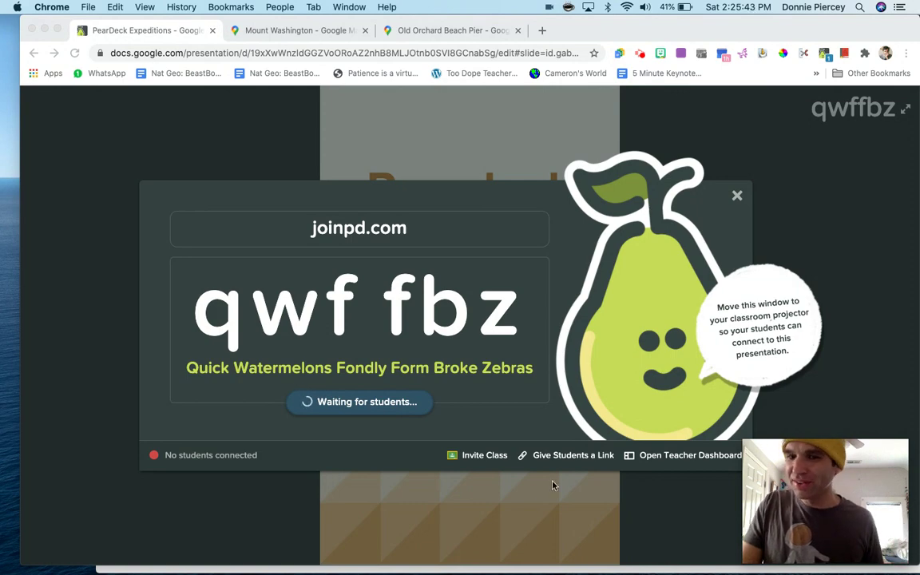
# - Copy the lesson's student link and load it in the other browser window in place of the Google home page
pyautogui.click(565, 459)
pyautogui.click(574, 461)
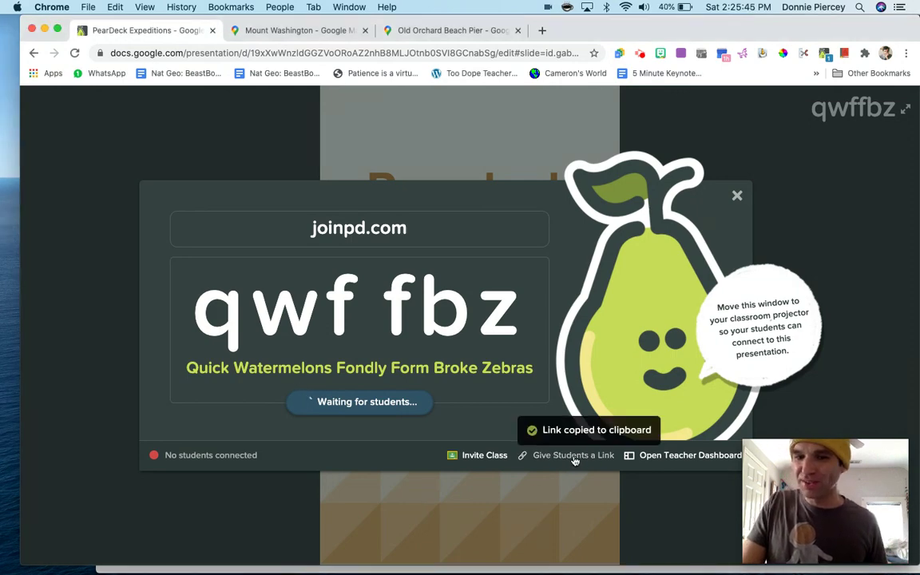
pyautogui.moveTo(591, 42); pyautogui.dragTo(591, 152)
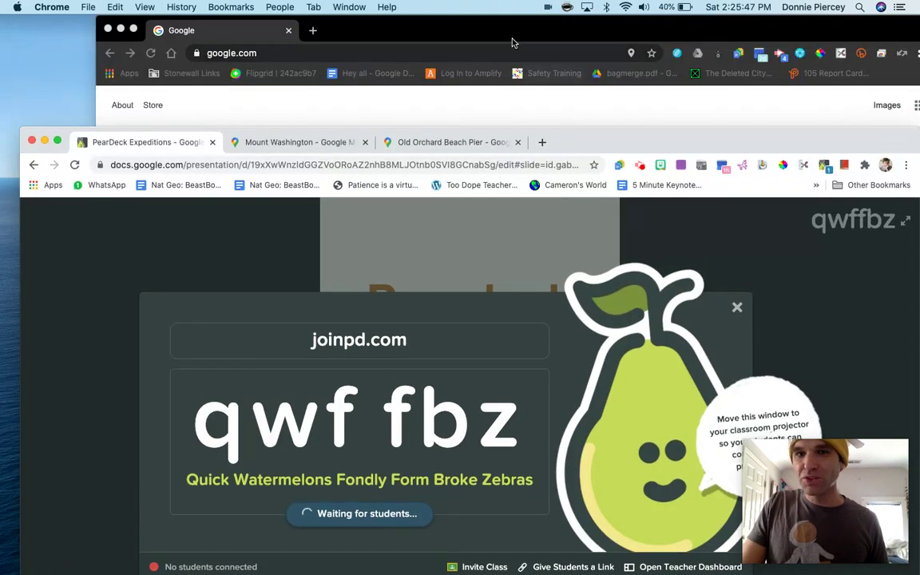
pyautogui.click(506, 36)
pyautogui.click(383, 53)
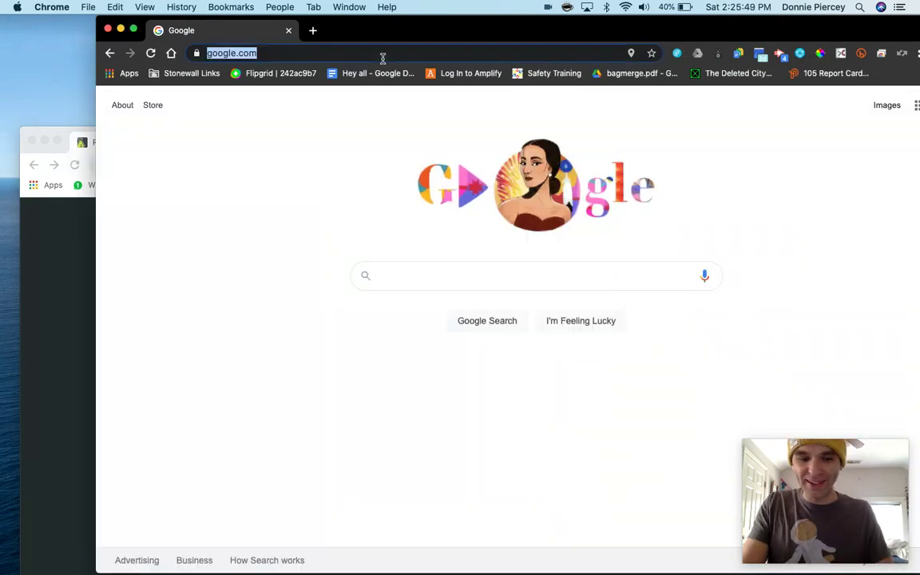
pyautogui.press('super+v')
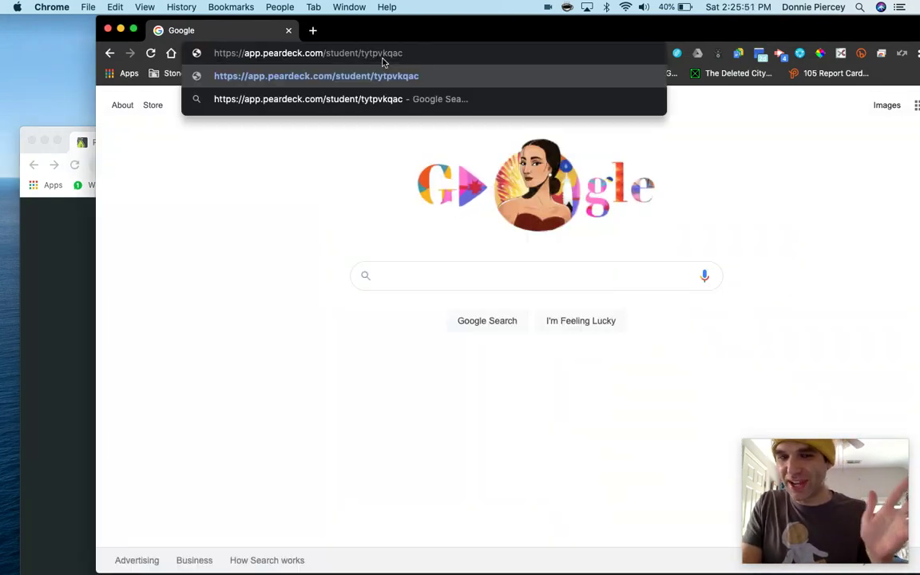
pyautogui.press('Return')
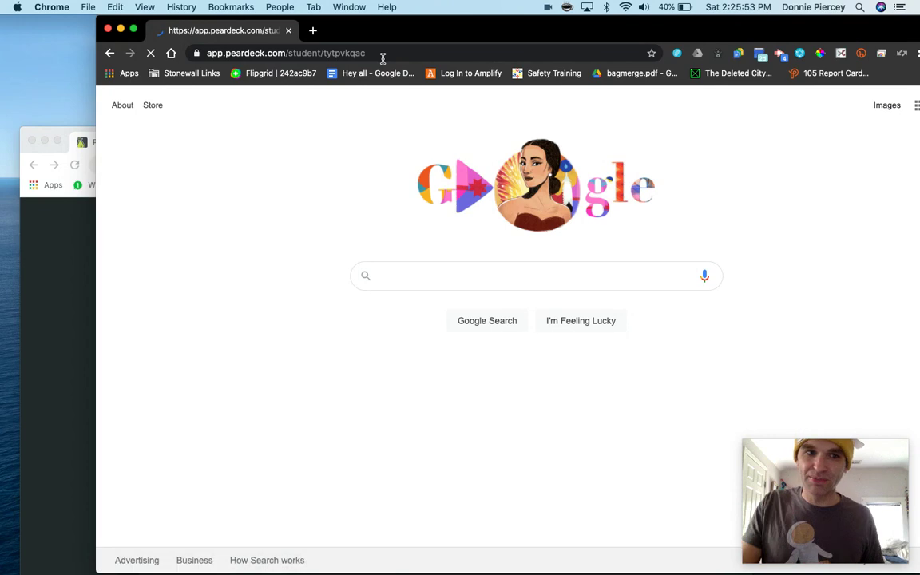
# - Bring the presenter window back to the front of the screen and start the class
pyautogui.click(58, 287)
pyautogui.moveTo(608, 141); pyautogui.dragTo(577, 34)
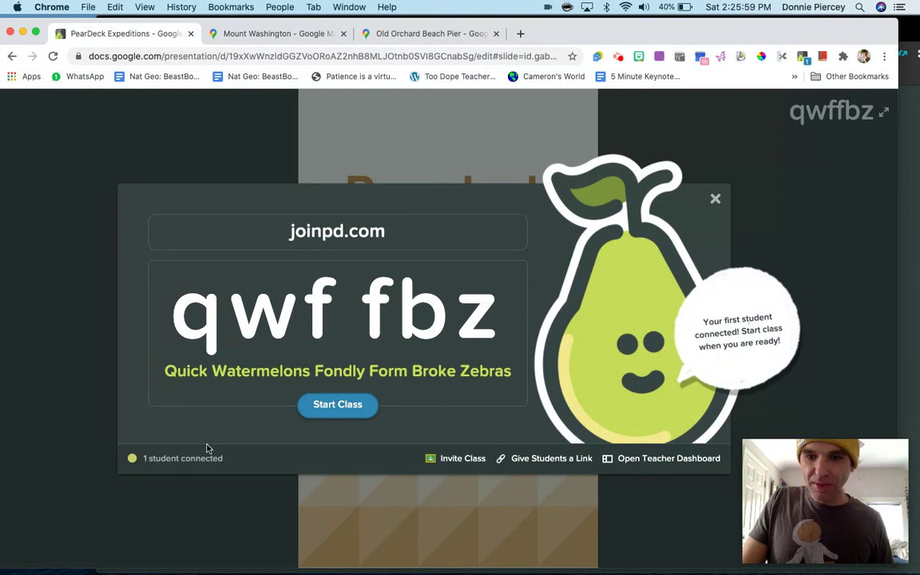
pyautogui.click(338, 405)
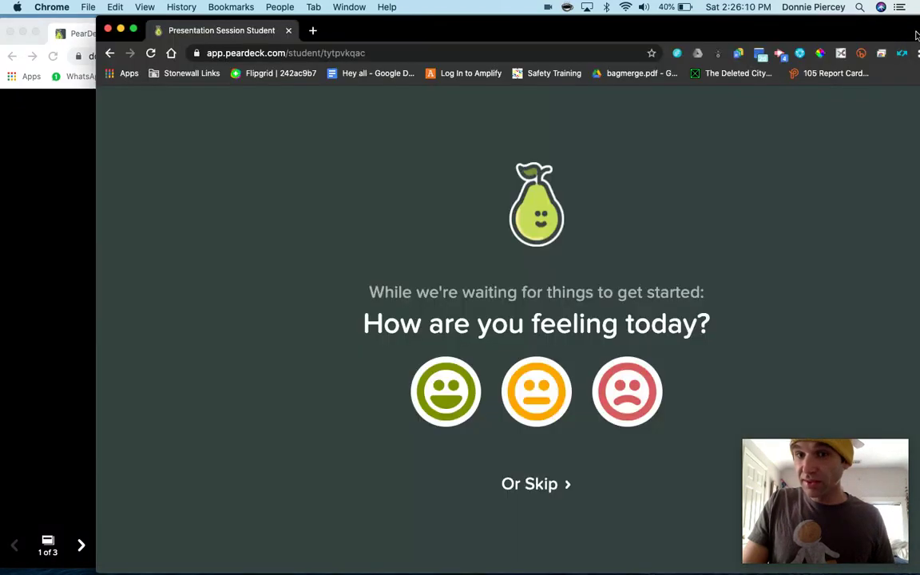
# - In the student window, answer the feelings question with the green happy face and compare the title slide in both views
pyautogui.click(912, 48)
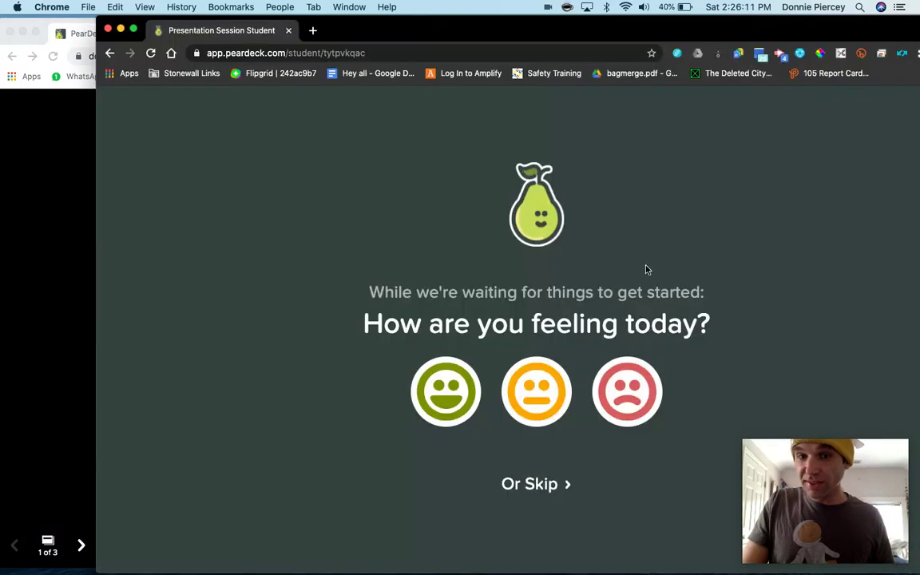
pyautogui.click(469, 388)
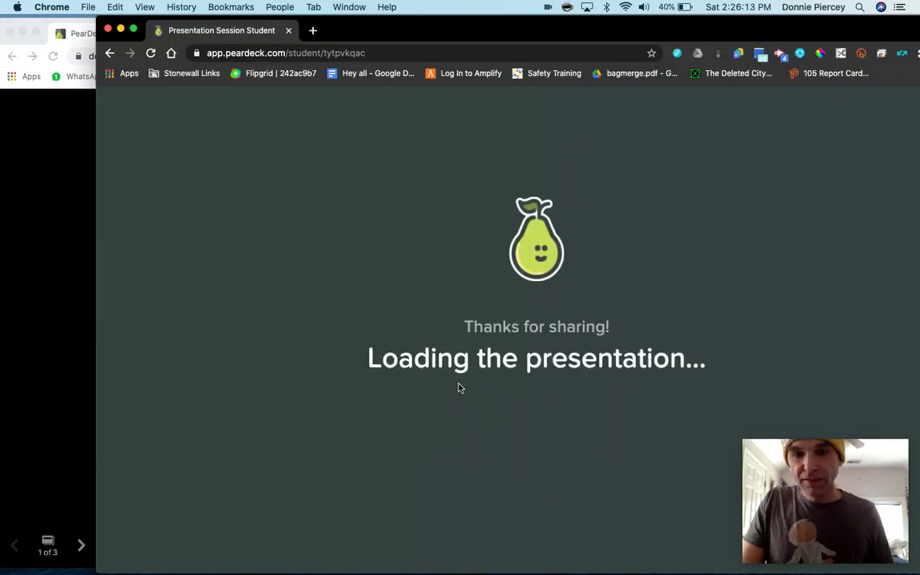
pyautogui.click(10, 372)
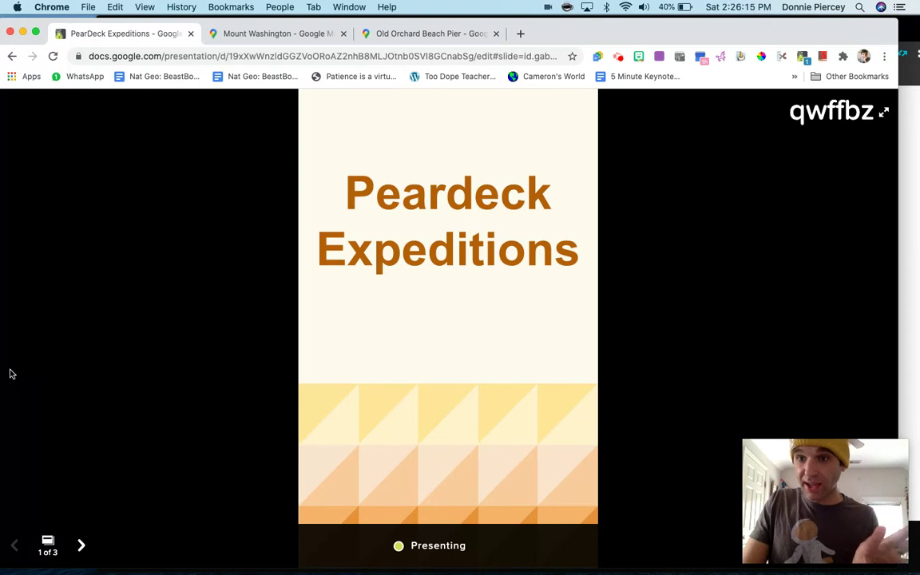
pyautogui.click(917, 266)
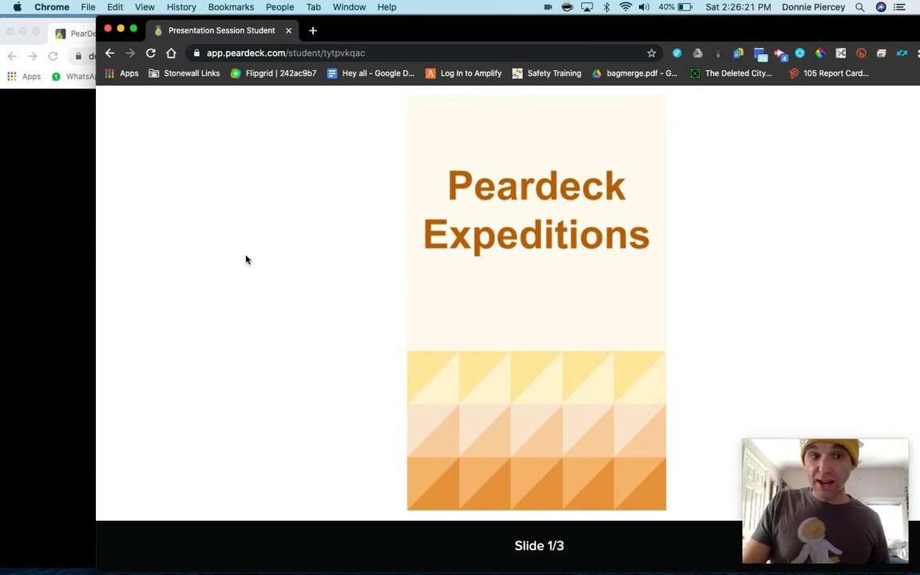
# - Advance the presenter view to the Mt Washington slide and look around its embedded Street View in the student window
pyautogui.click(53, 313)
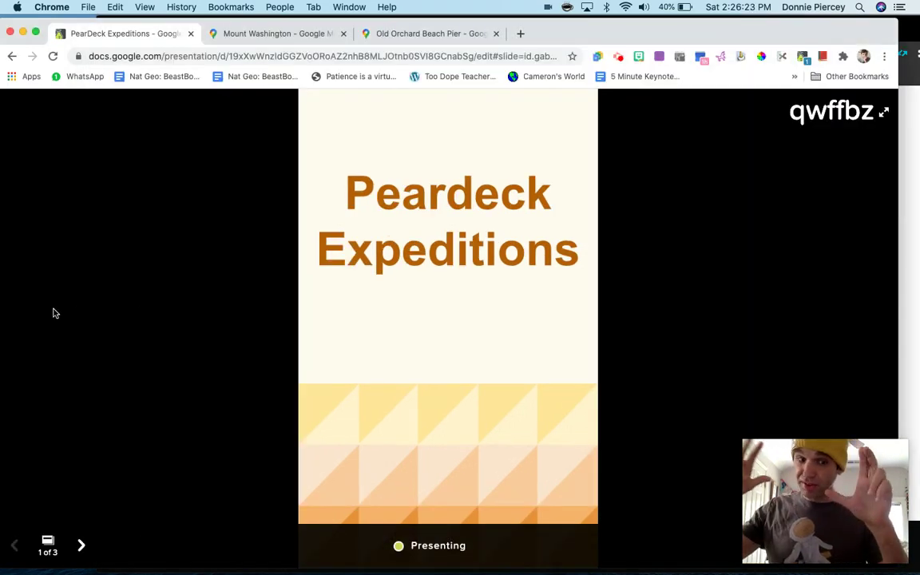
pyautogui.click(81, 545)
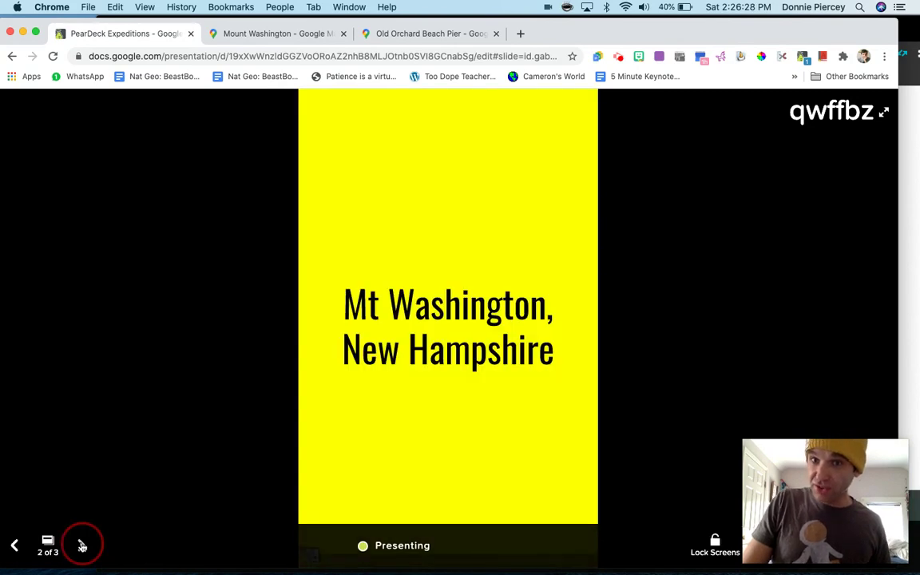
pyautogui.click(912, 37)
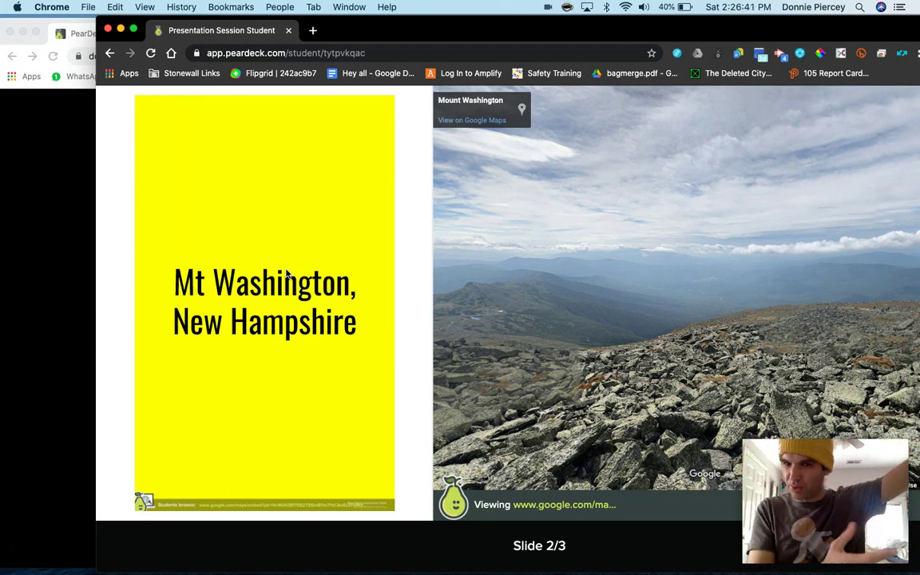
pyautogui.moveTo(579, 27); pyautogui.dragTo(512, 32)
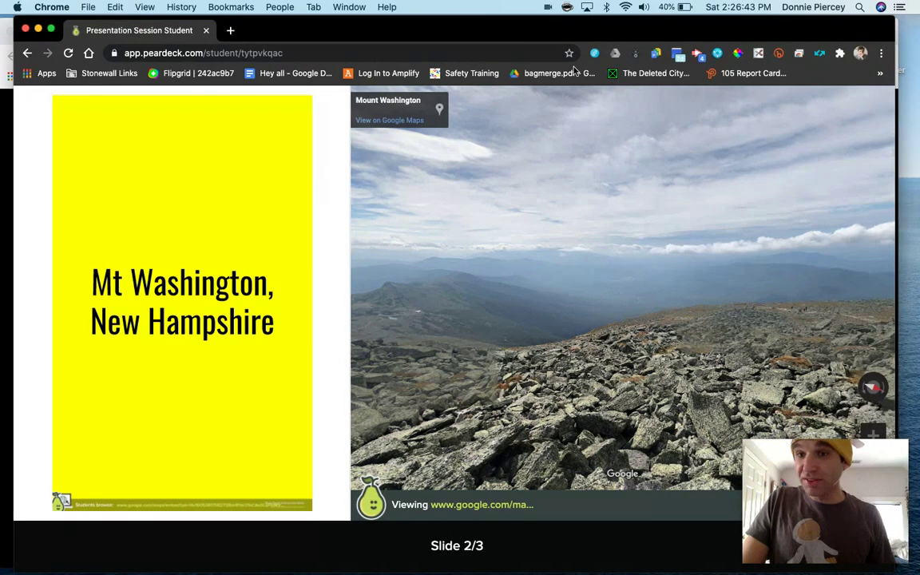
pyautogui.moveTo(679, 261); pyautogui.dragTo(664, 209)
pyautogui.moveTo(299, 30); pyautogui.dragTo(539, 23)
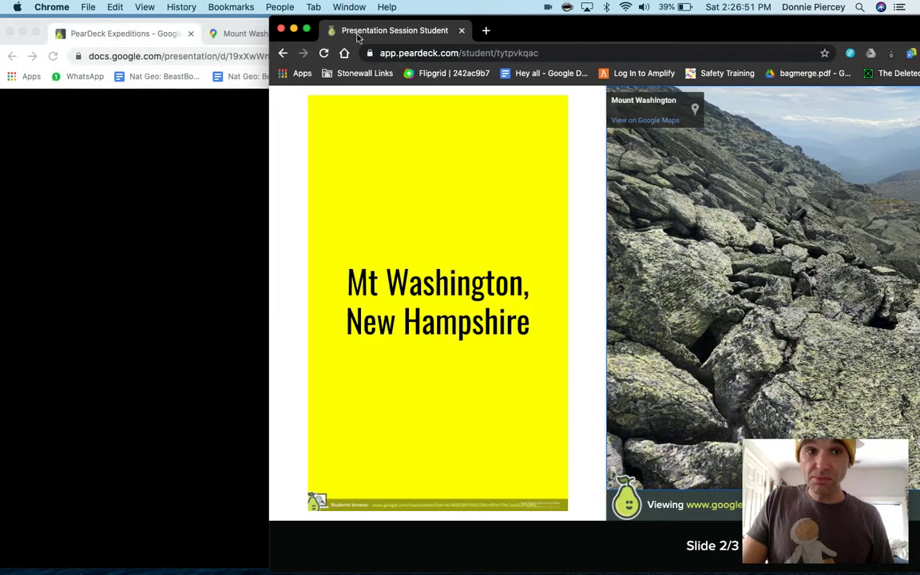
# - Advance the presenter view to the Old Orchard Beach slide and show its embedded pier Street View in the student window
pyautogui.click(85, 38)
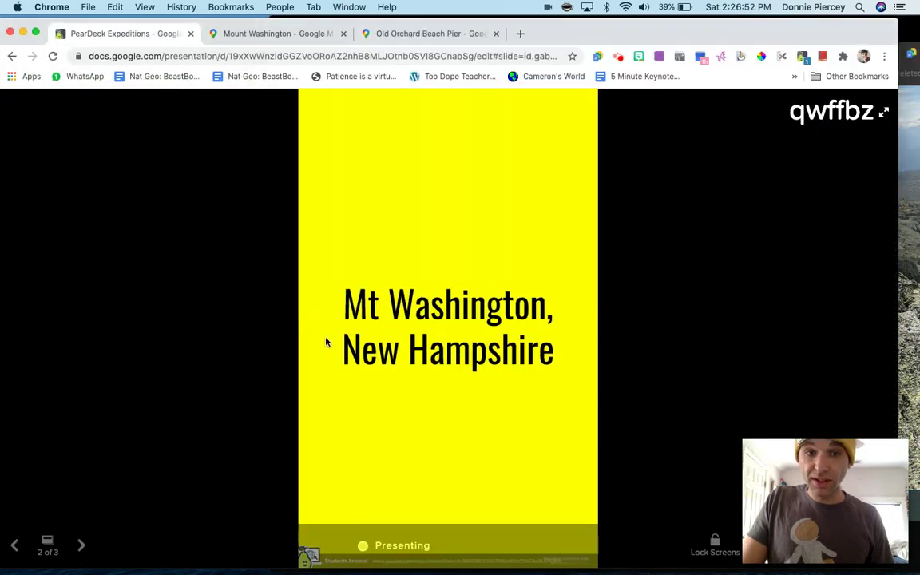
pyautogui.click(80, 547)
pyautogui.click(915, 108)
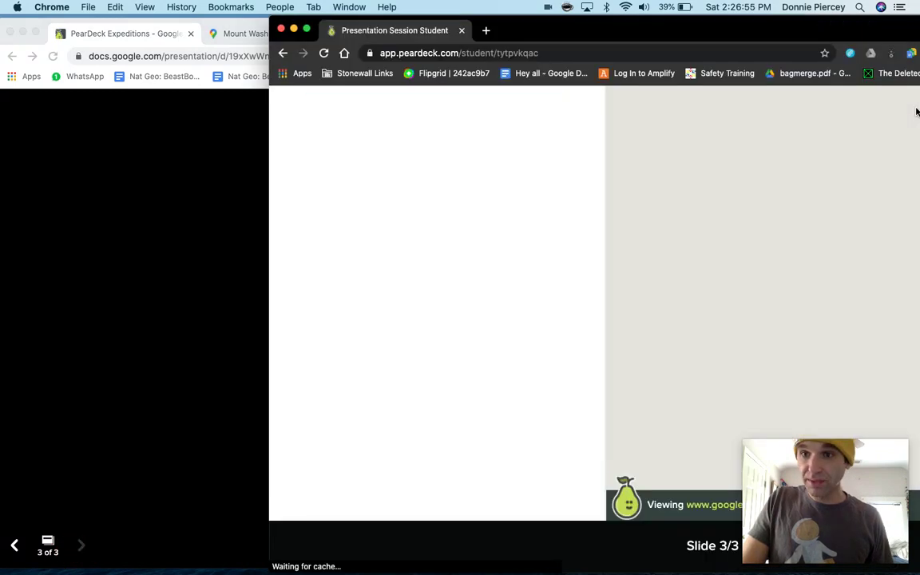
pyautogui.moveTo(740, 35); pyautogui.dragTo(557, 27)
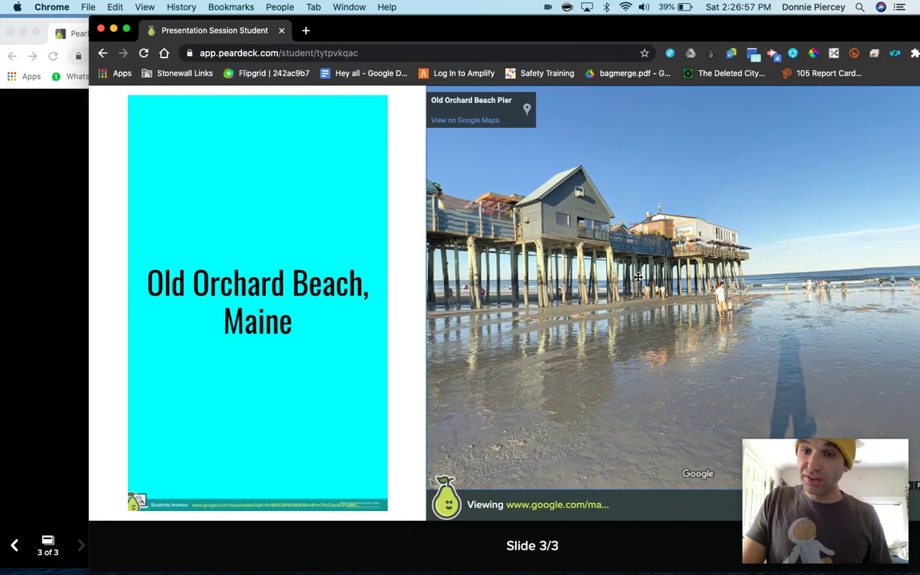